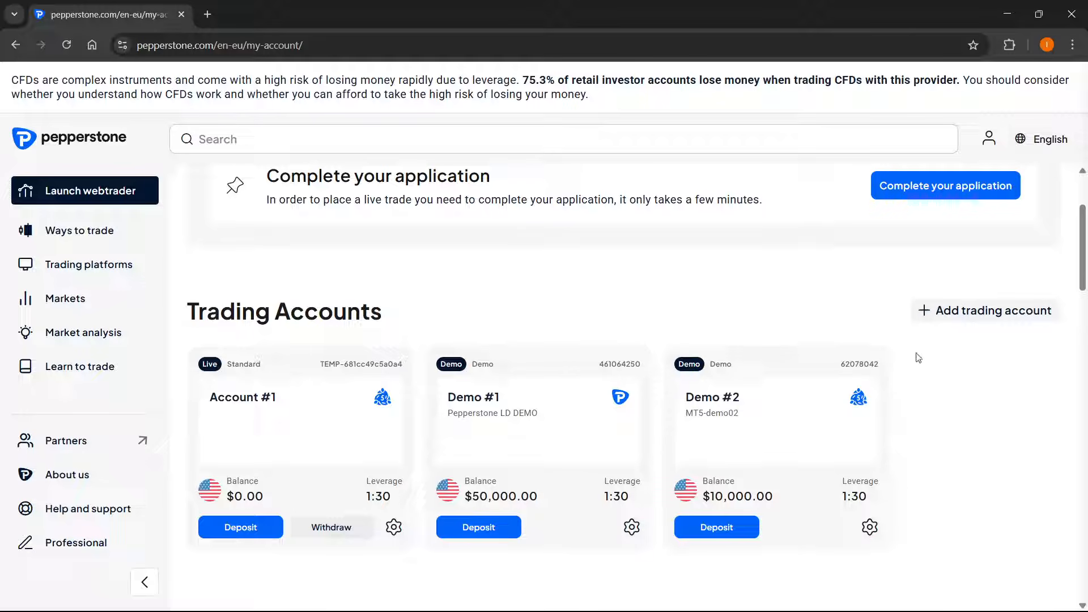
Open the trading account management page, dismiss the live account request form and show the demo accounts
click(975, 316)
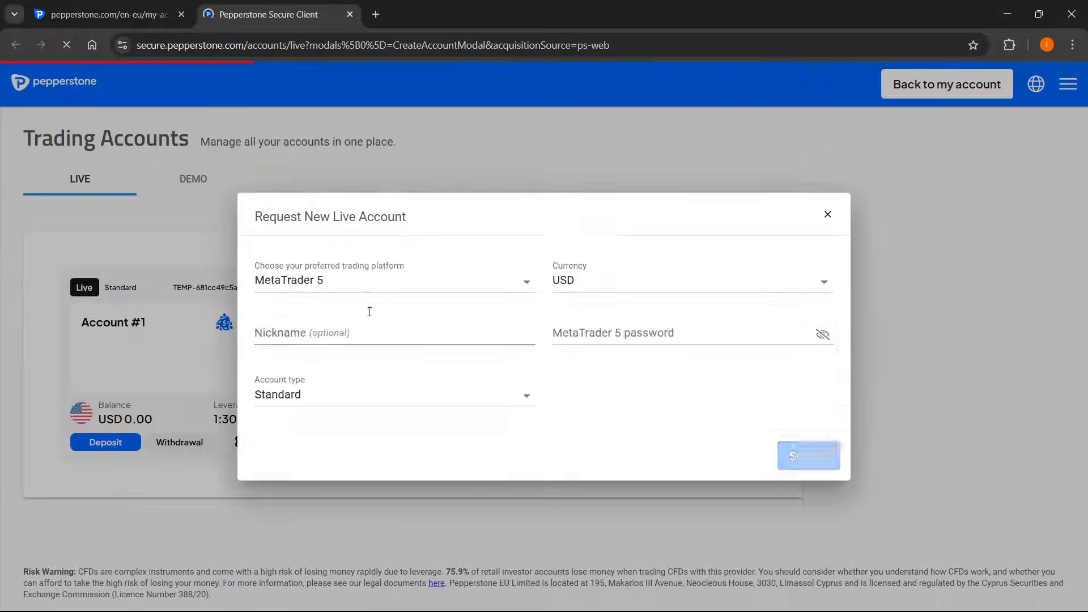
click(829, 220)
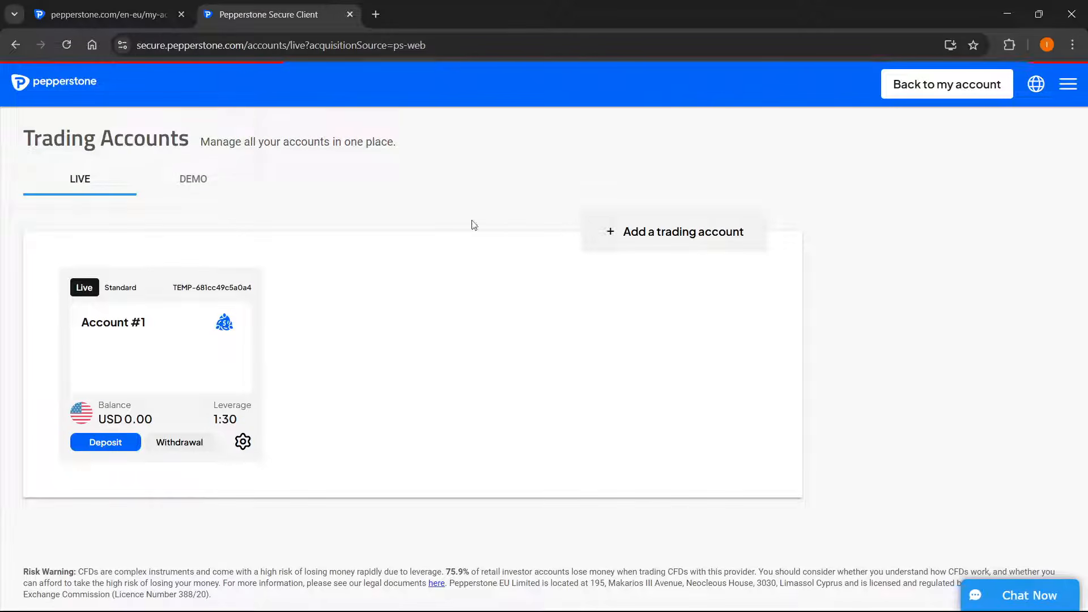
click(199, 185)
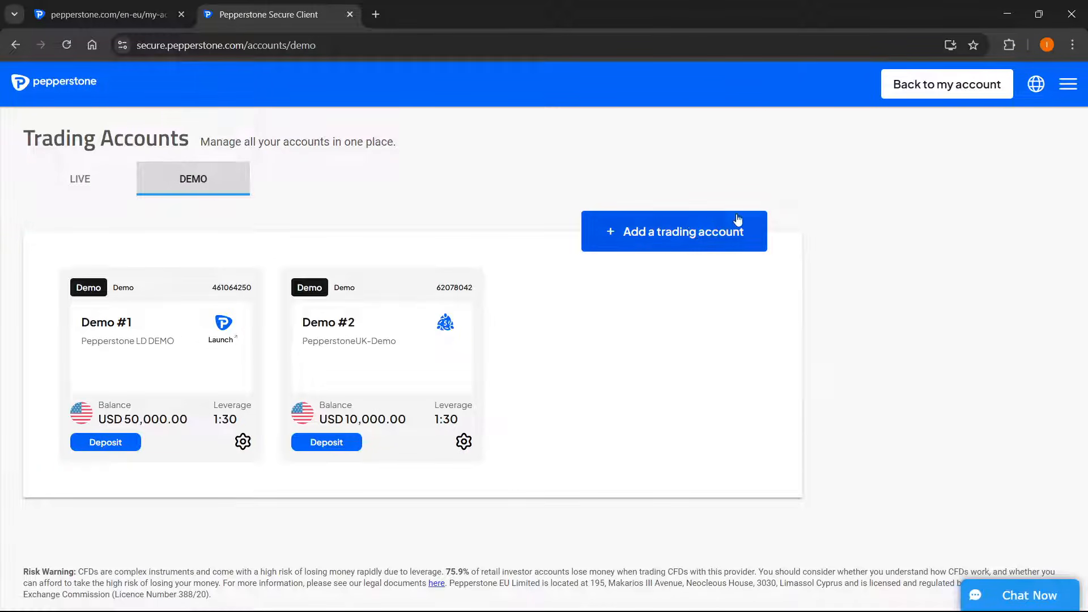
click(669, 229)
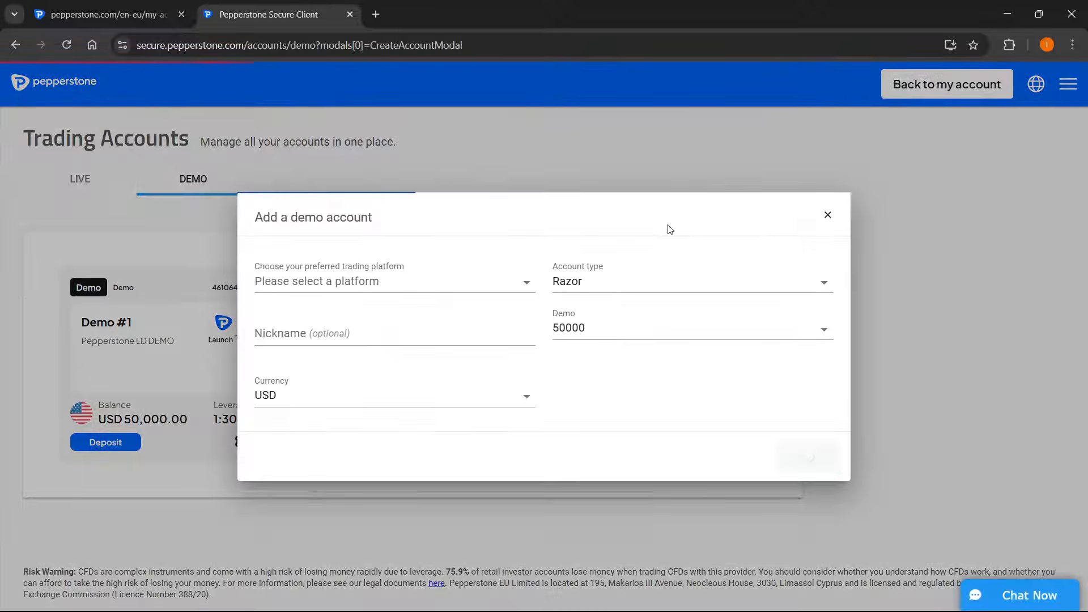
click(320, 280)
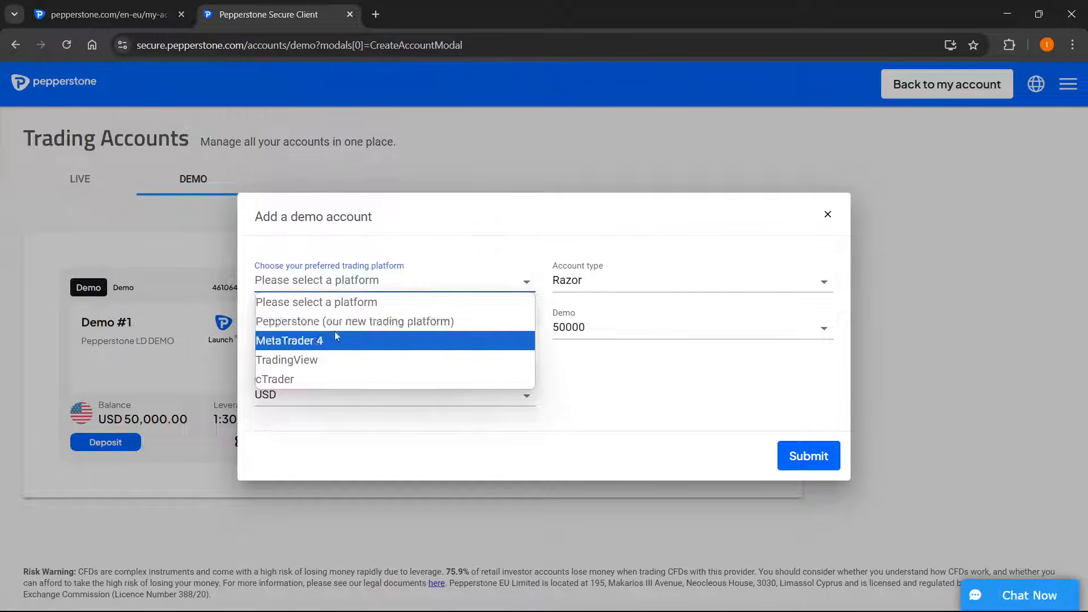
click(844, 214)
click(828, 202)
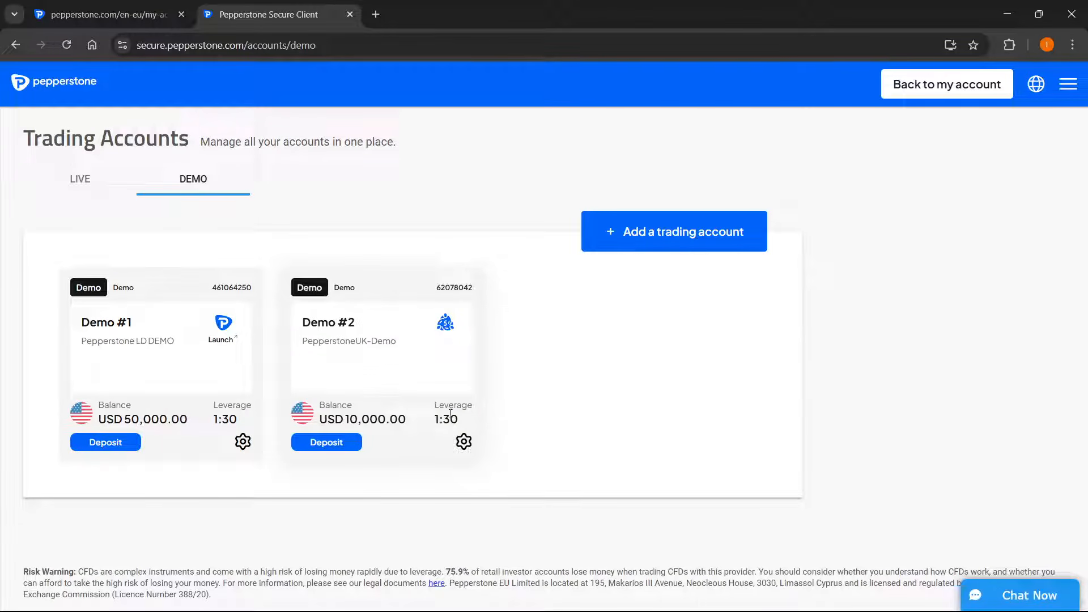
View the account settings of Demo #2, including the trading password change form, and close them
click(464, 441)
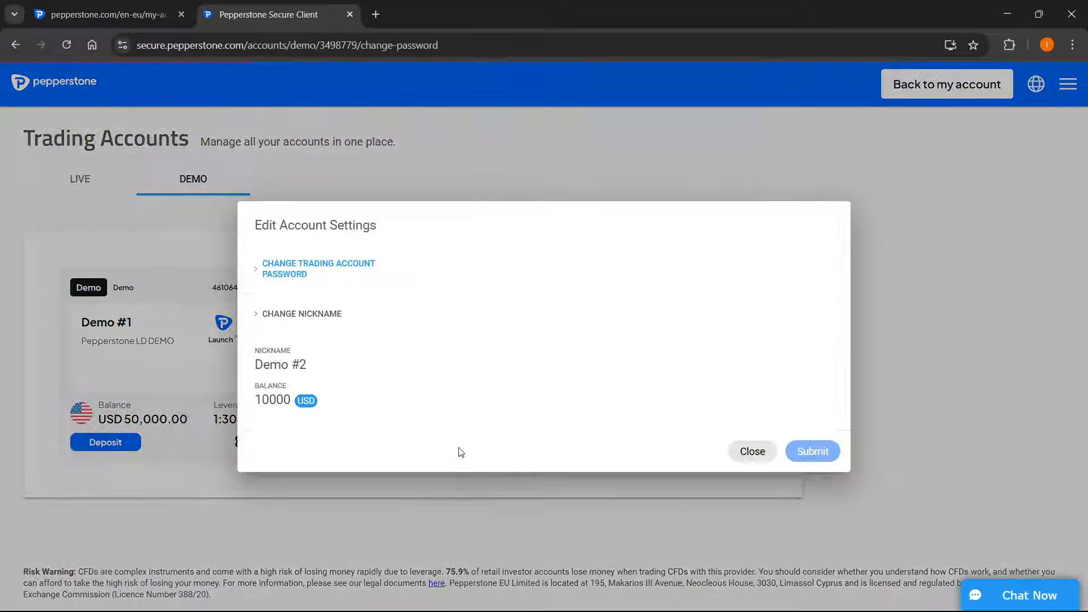
click(750, 450)
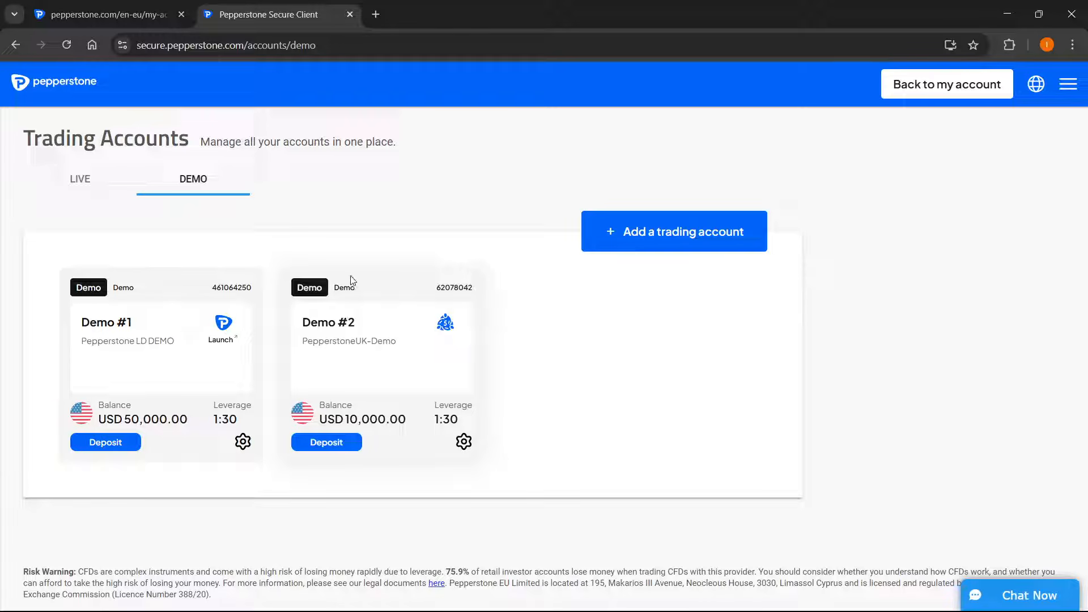
Create a demo account on the MetaTrader 4 platform with the Standard account type and a demo balance of 50000
click(657, 232)
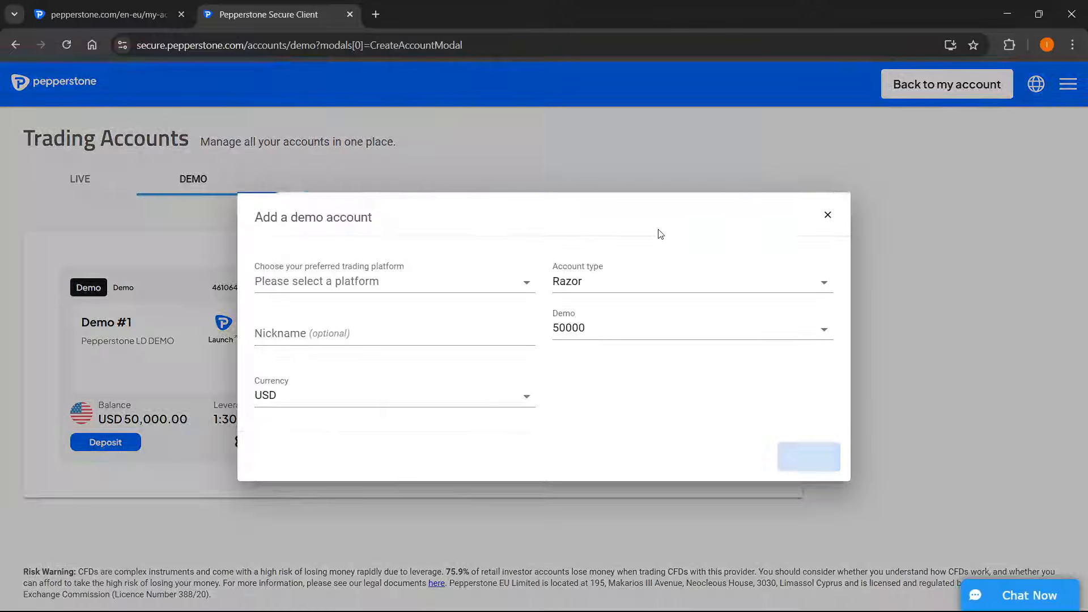
click(339, 283)
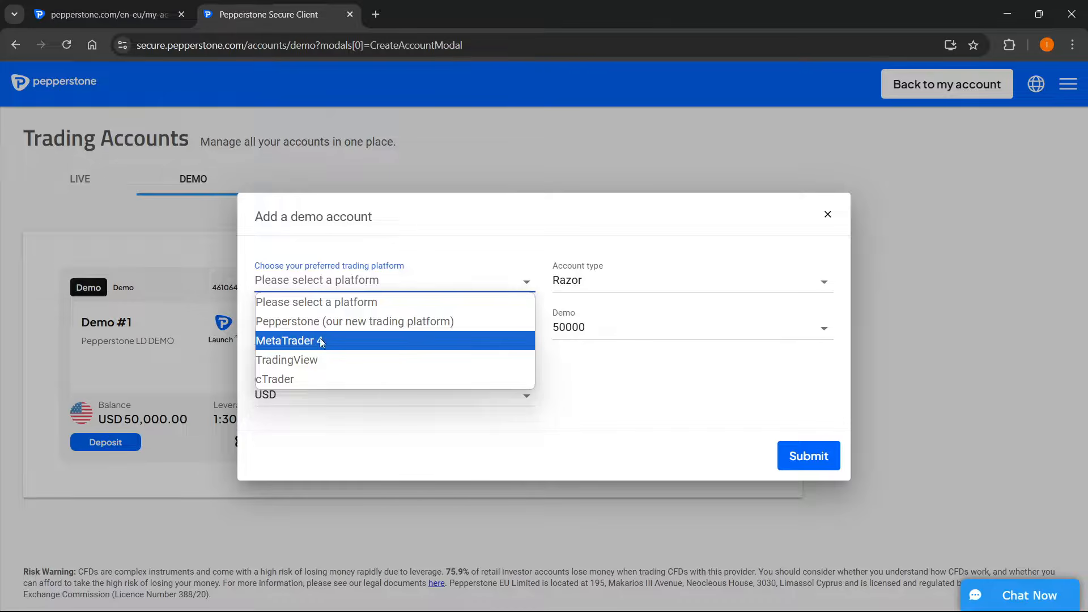
click(354, 341)
click(418, 288)
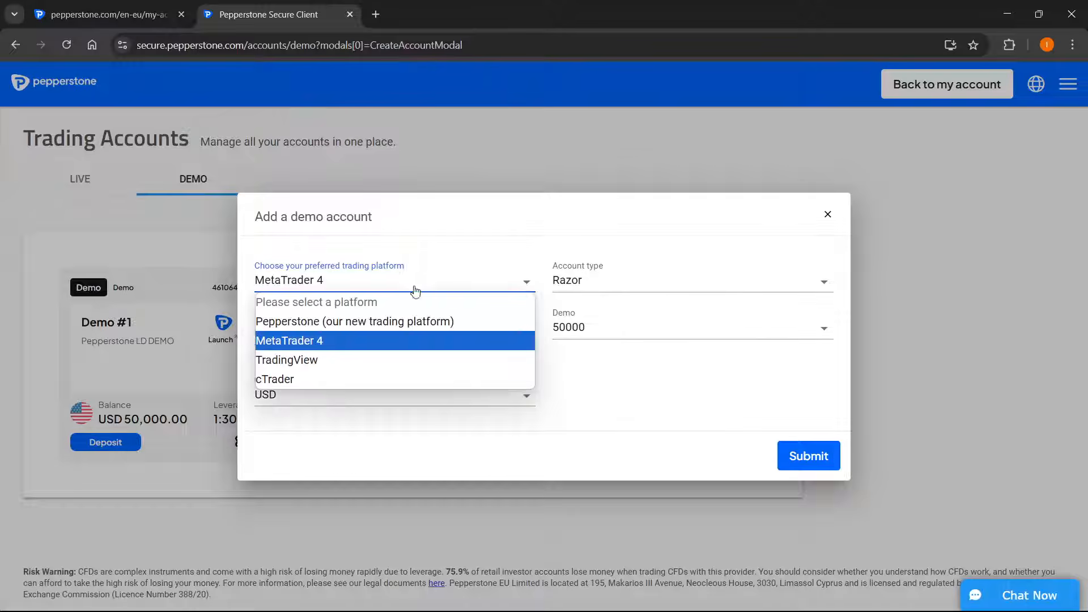
click(590, 284)
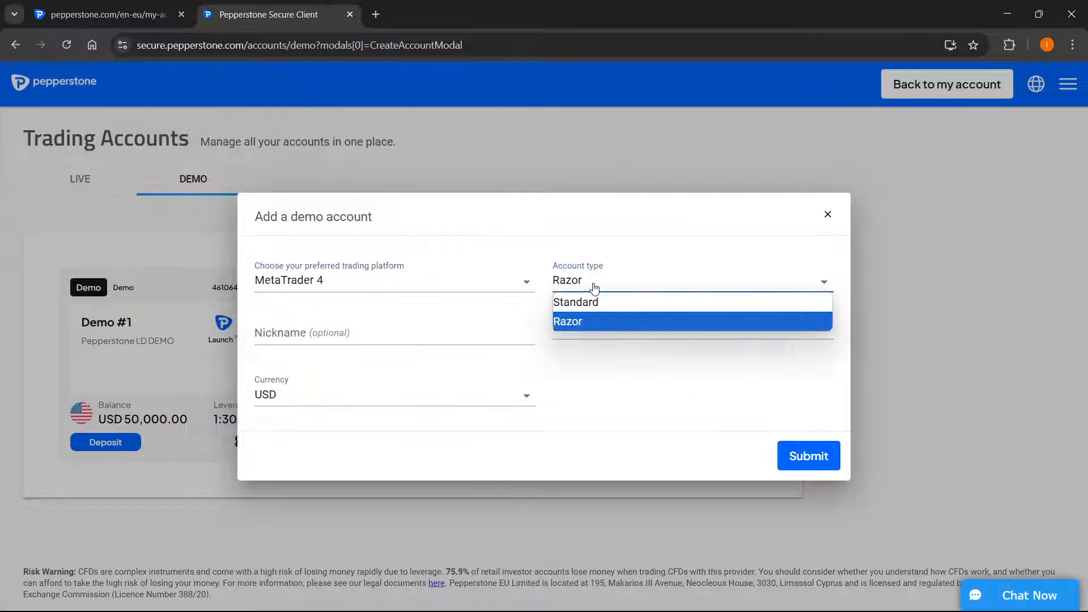
click(590, 301)
click(572, 328)
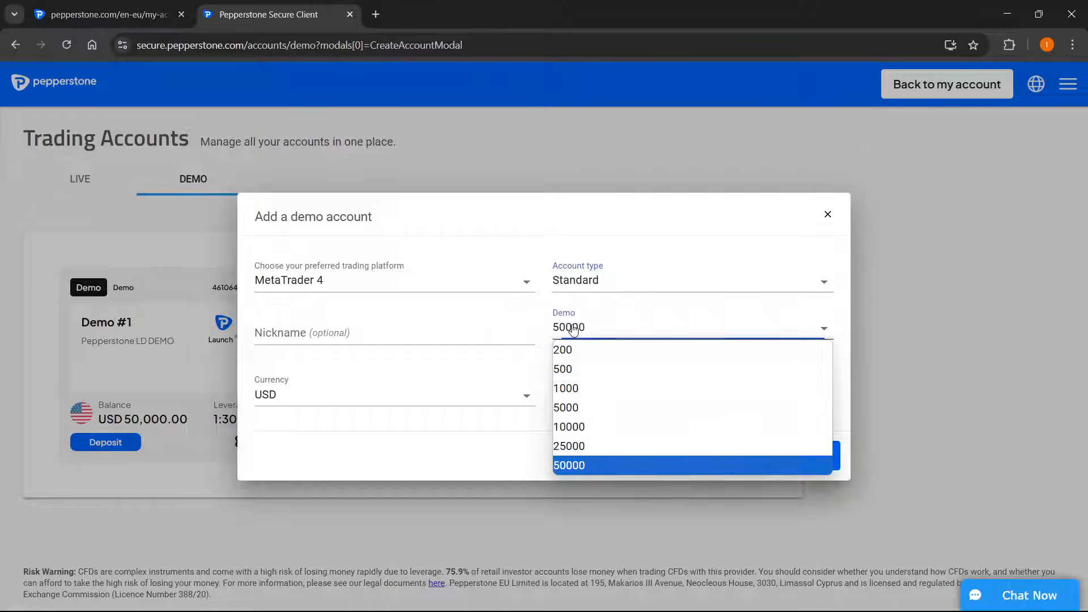
click(570, 466)
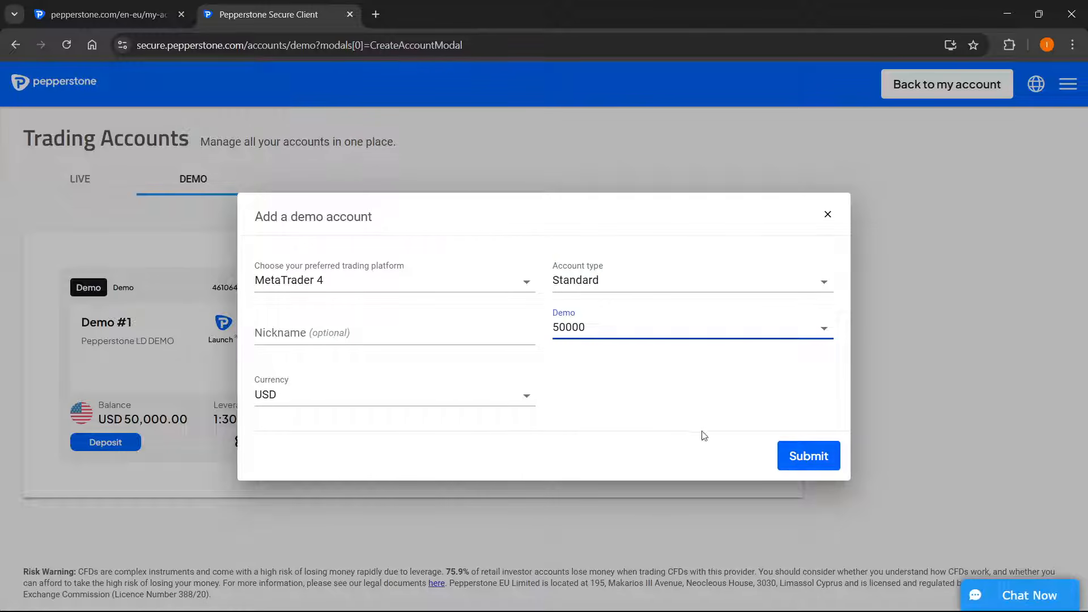
click(800, 464)
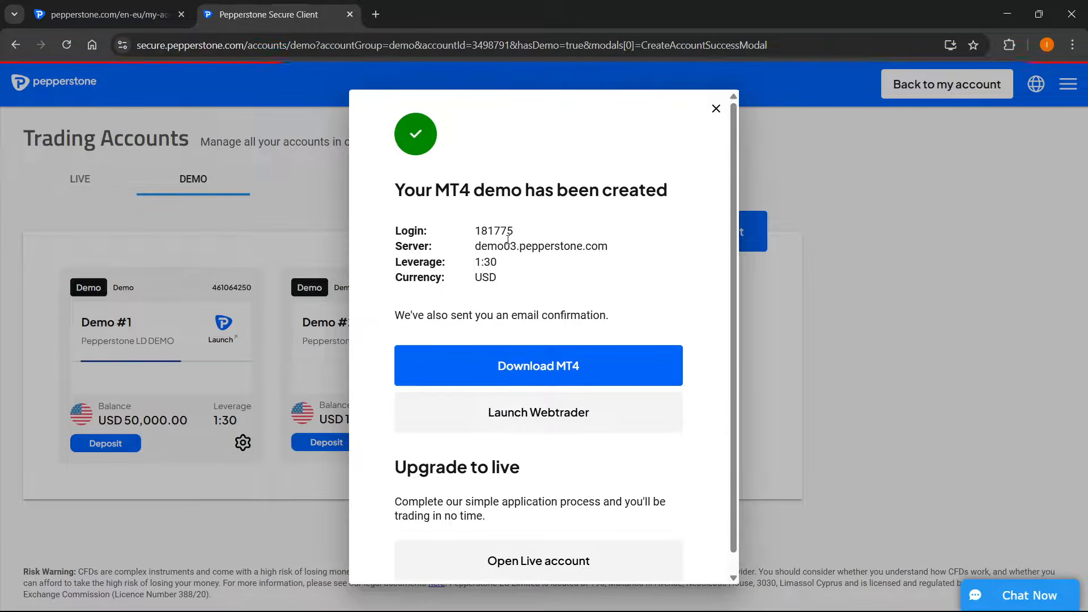
Review the new MT4 demo account's login and server details, and close the confirmation
drag(476, 230, 545, 246)
click(546, 242)
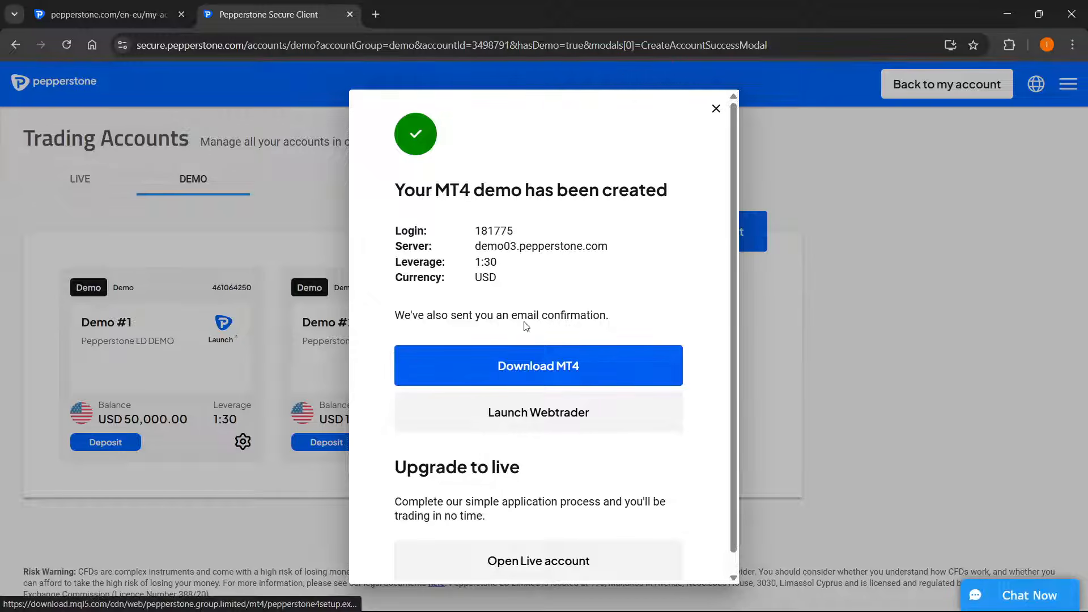
scroll(487, 322, down, 1)
scroll(489, 327, up, 1)
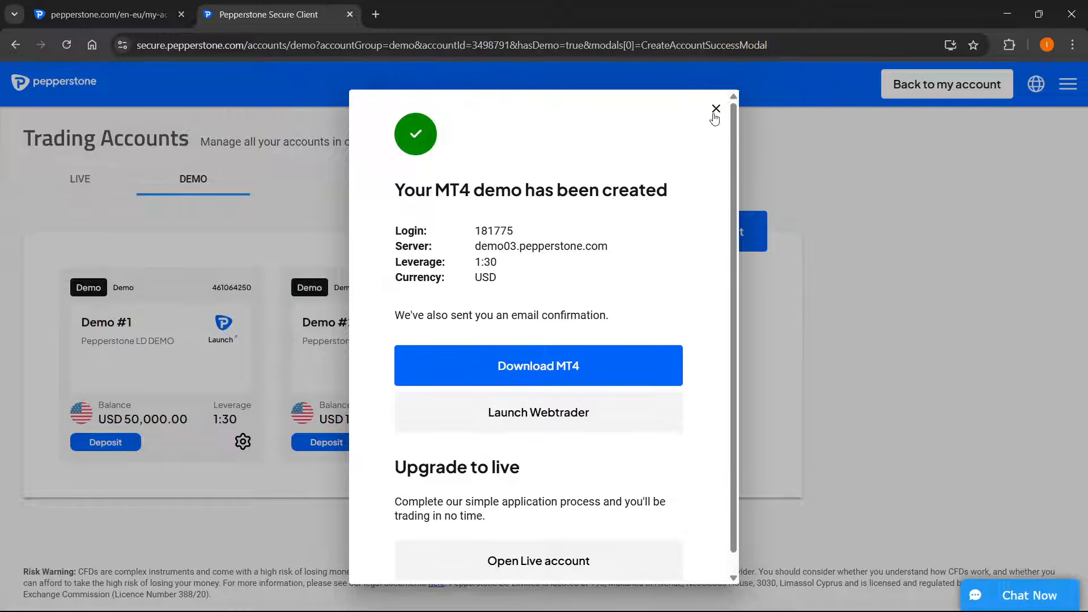
click(716, 115)
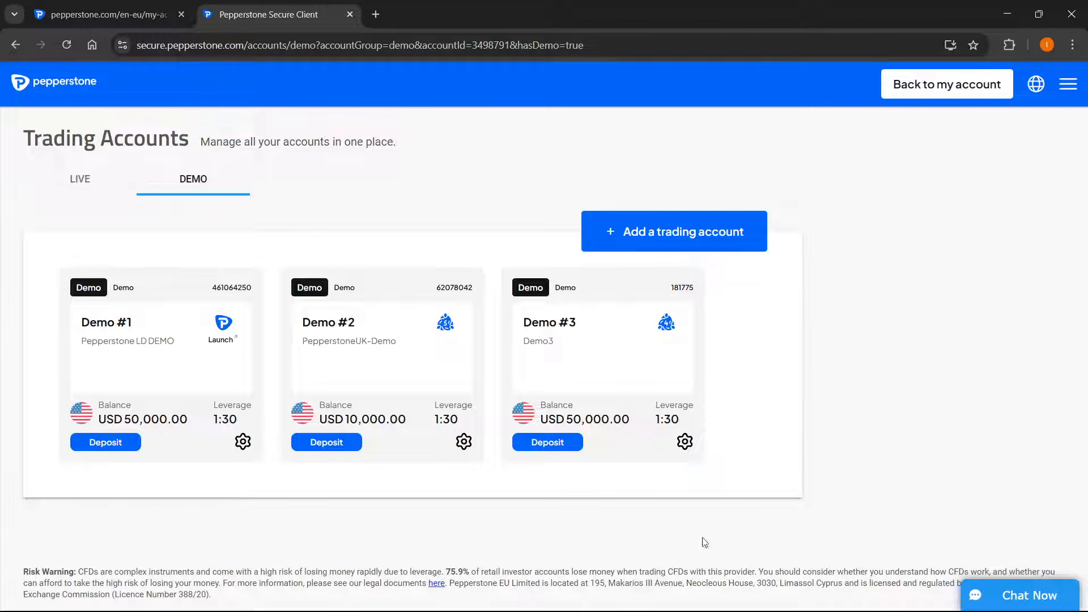
Switch to MetaTrader 5, start opening an account and search the company list for "pepperstone"
click(702, 597)
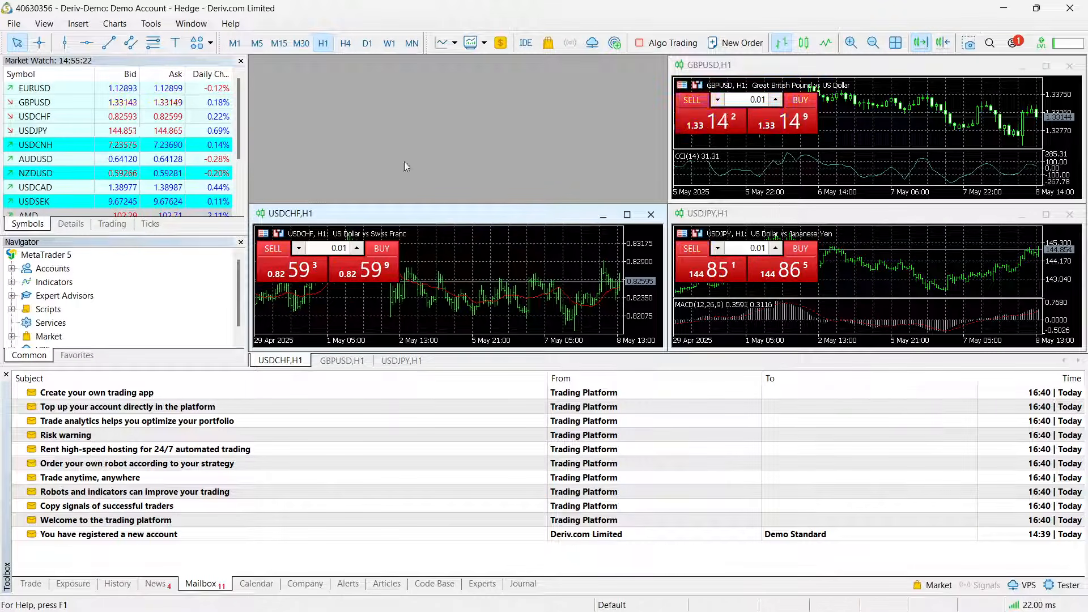
click(20, 26)
click(54, 224)
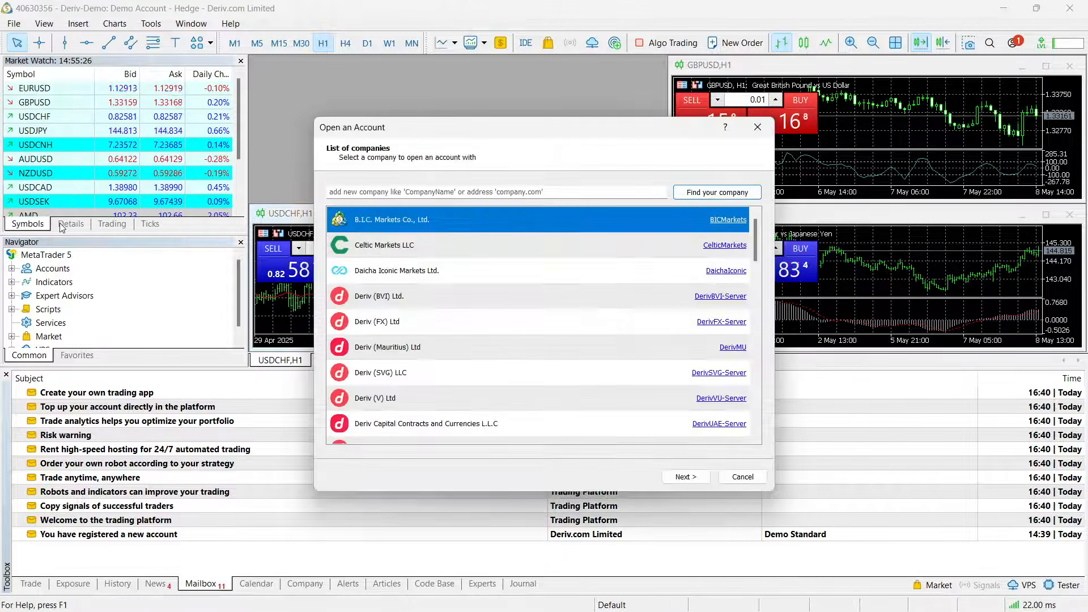
click(424, 193)
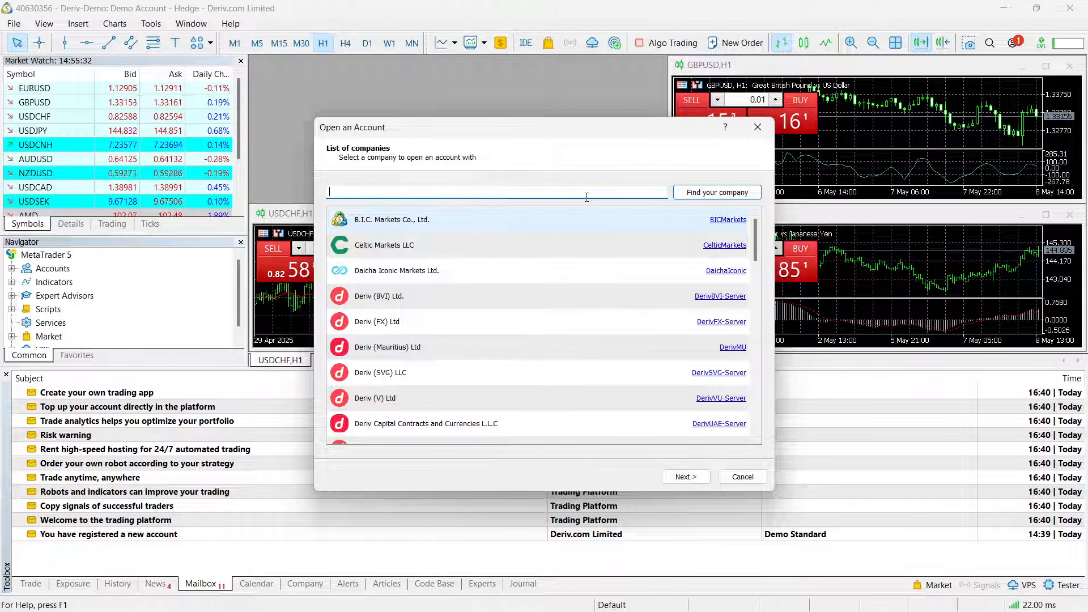
text(pepperstone)
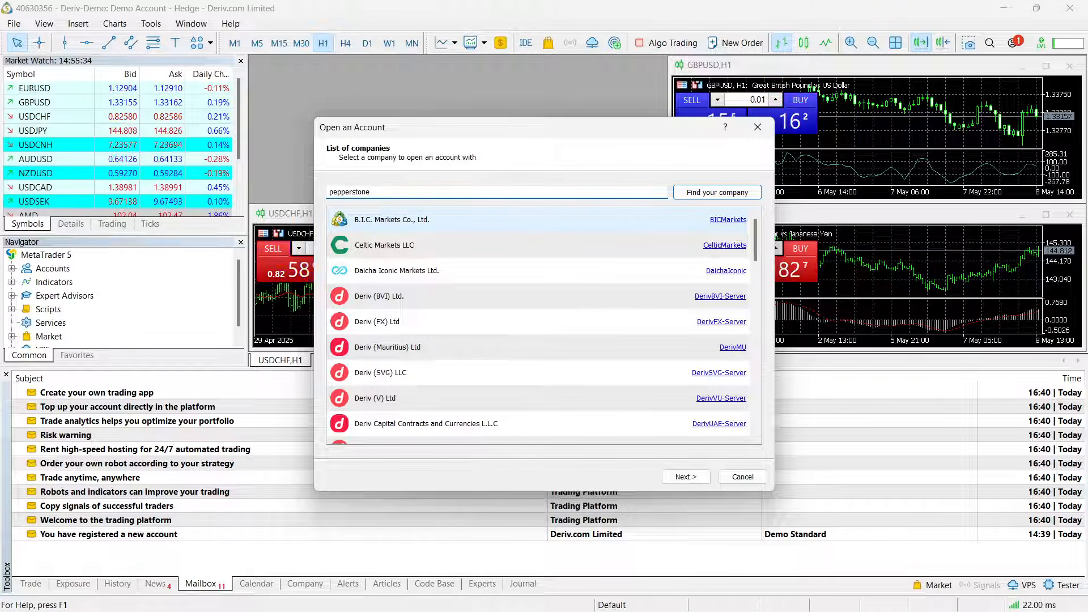
click(710, 193)
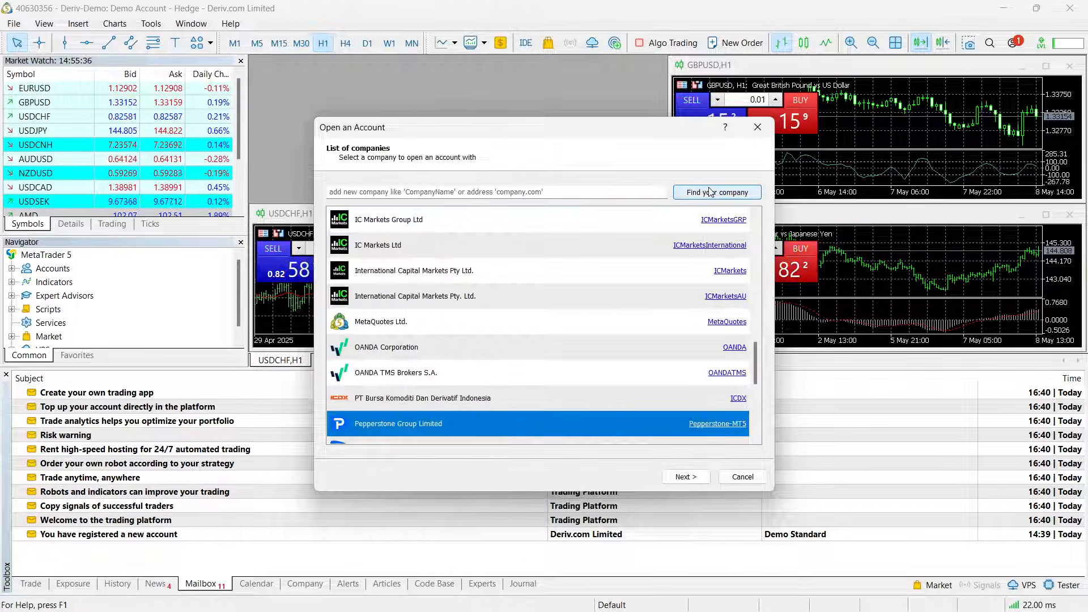
Choose Pepperstone Limited as the company and continue to the account connection options
scroll(549, 327, down, 2)
scroll(525, 370, up, 1)
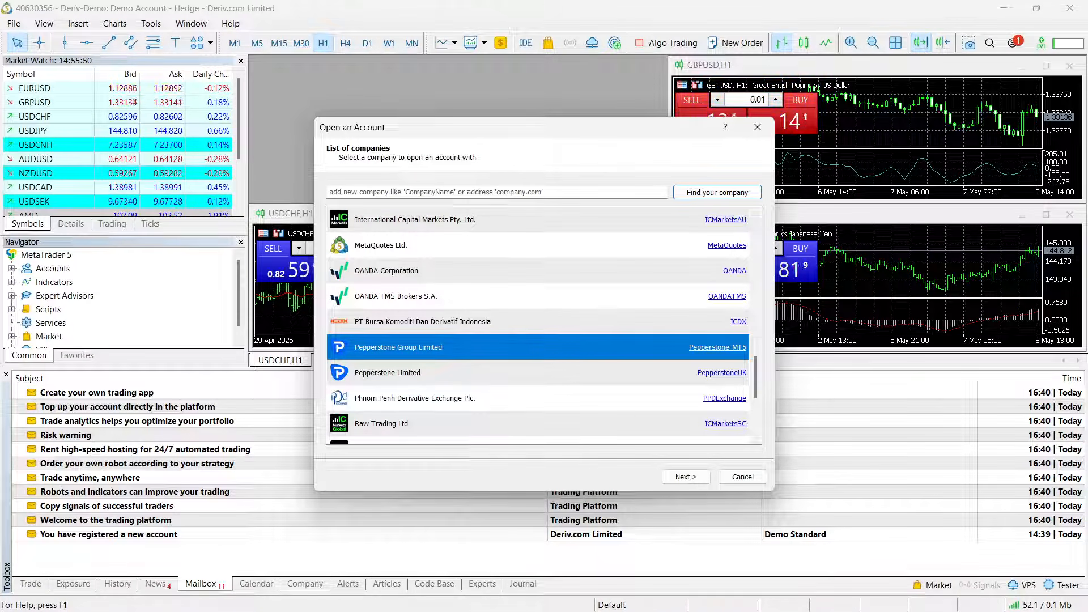
click(423, 374)
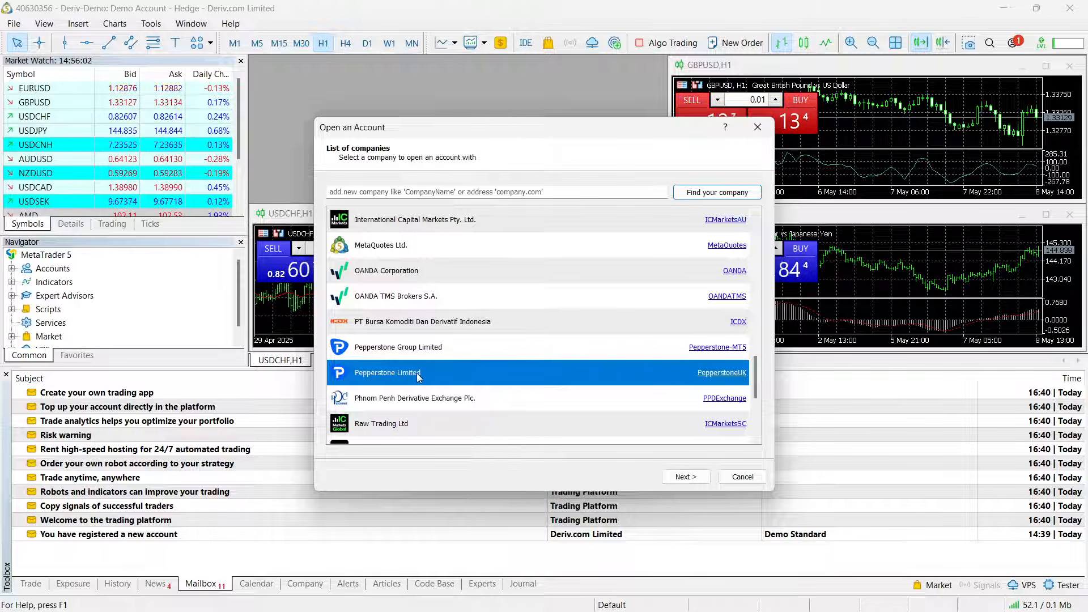
click(686, 477)
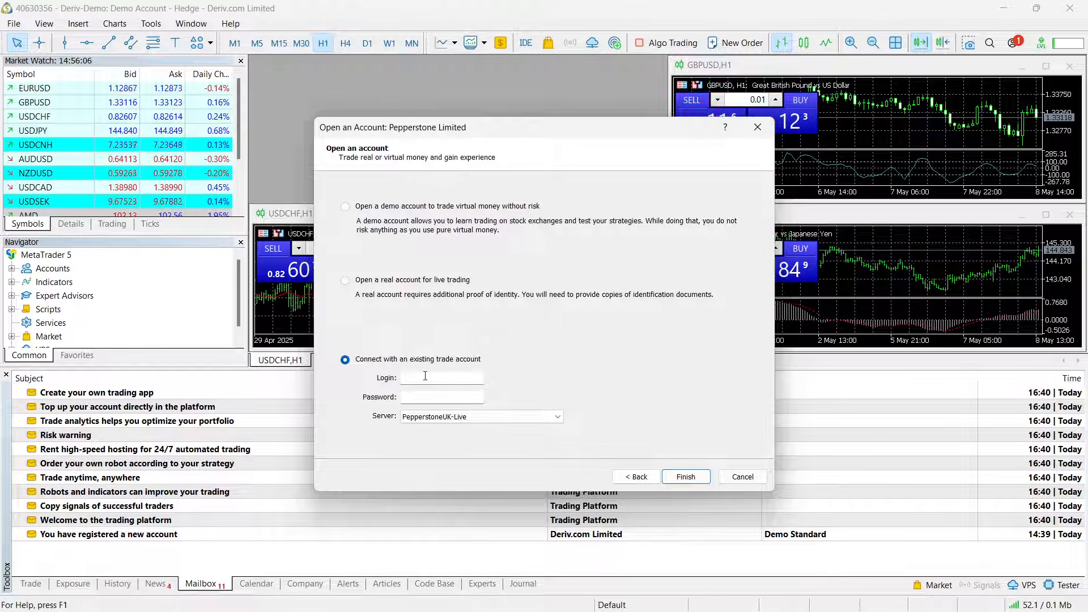
Copy the existing demo account's login number and paste it as the login for connecting to the trade account
click(405, 378)
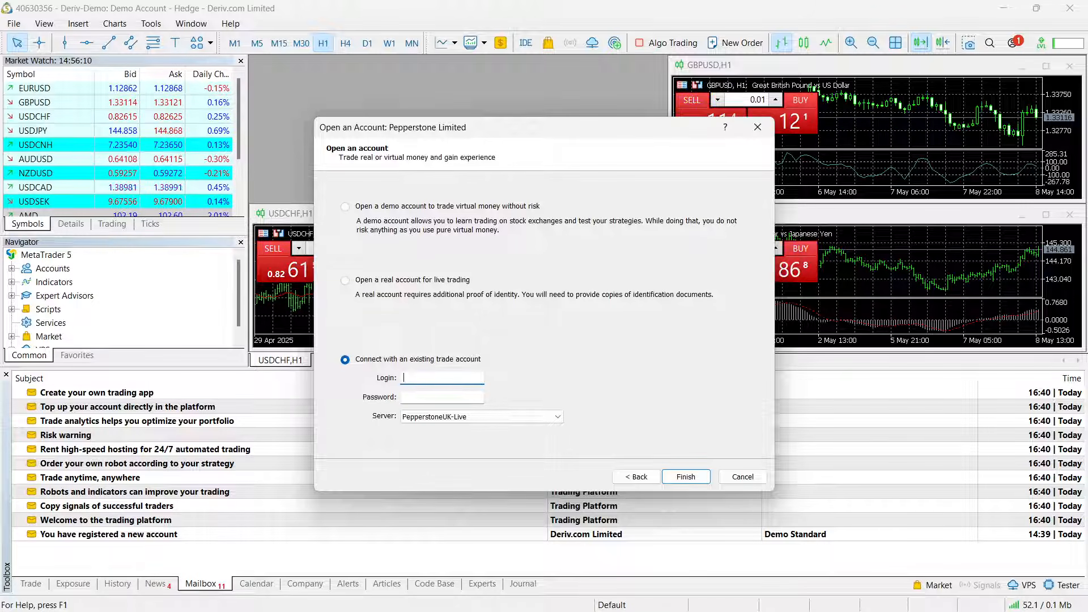
key(alt+Tab)
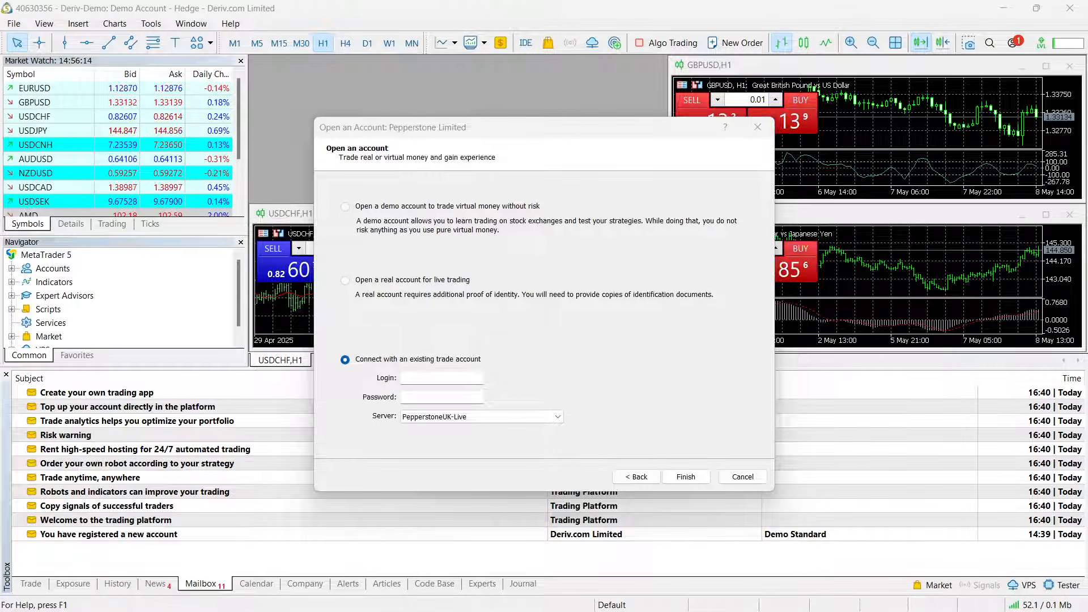
click(438, 382)
key(ctrl+v)
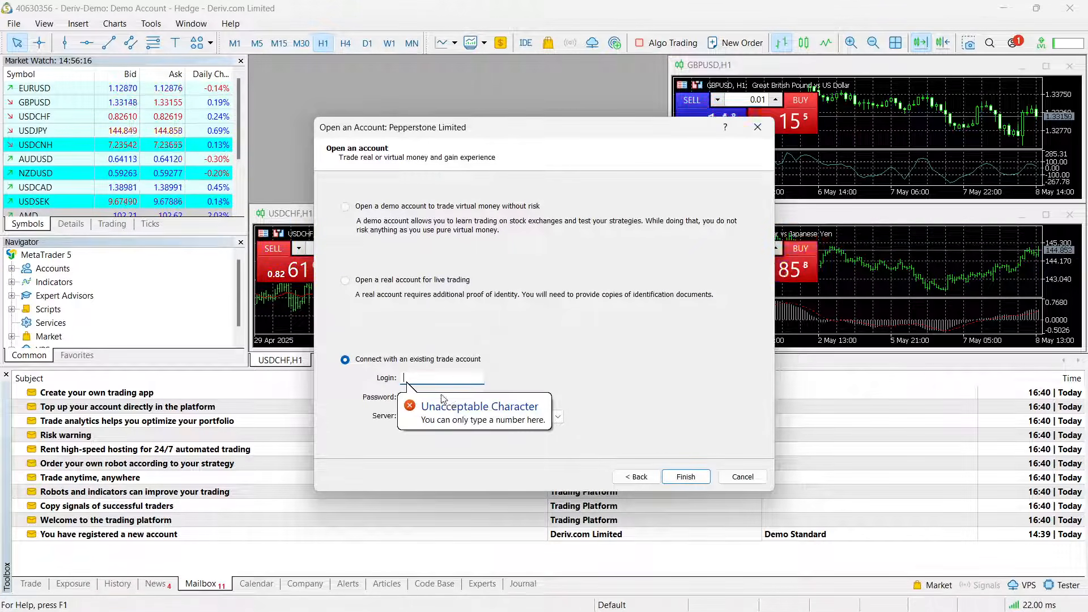
click(455, 376)
key(ctrl+v)
key(alt+Tab)
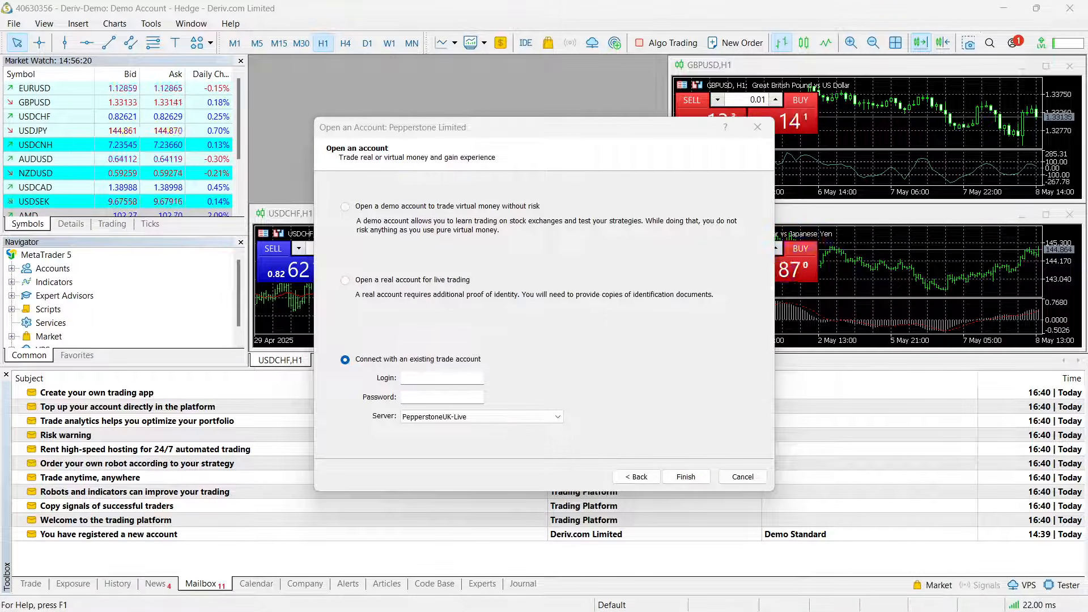
click(429, 380)
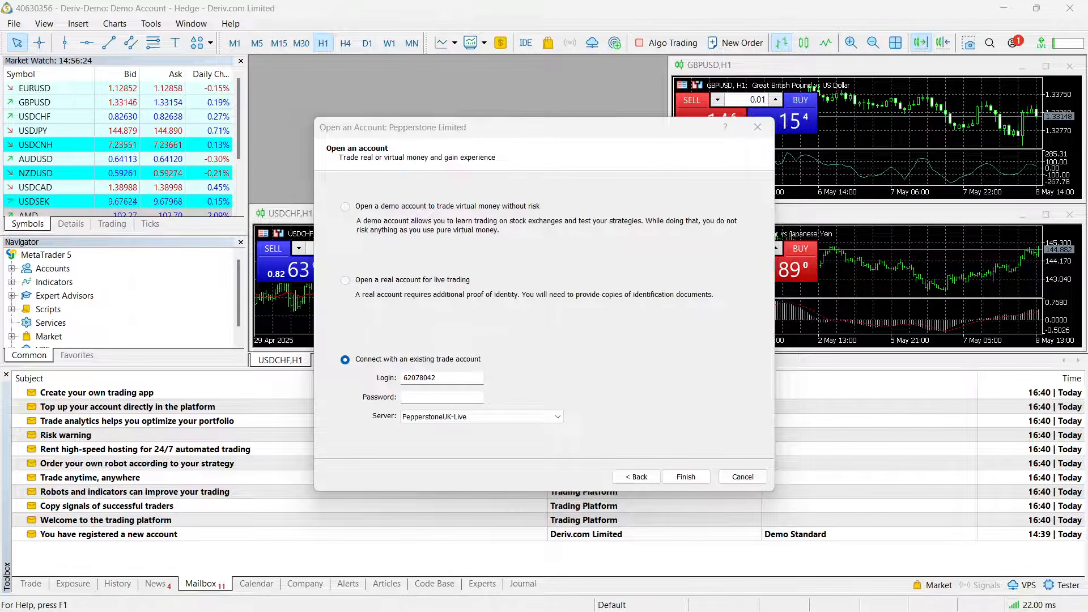
Paste the trading account password, select the PepperstoneUK-Demo server and connect to the account
click(448, 398)
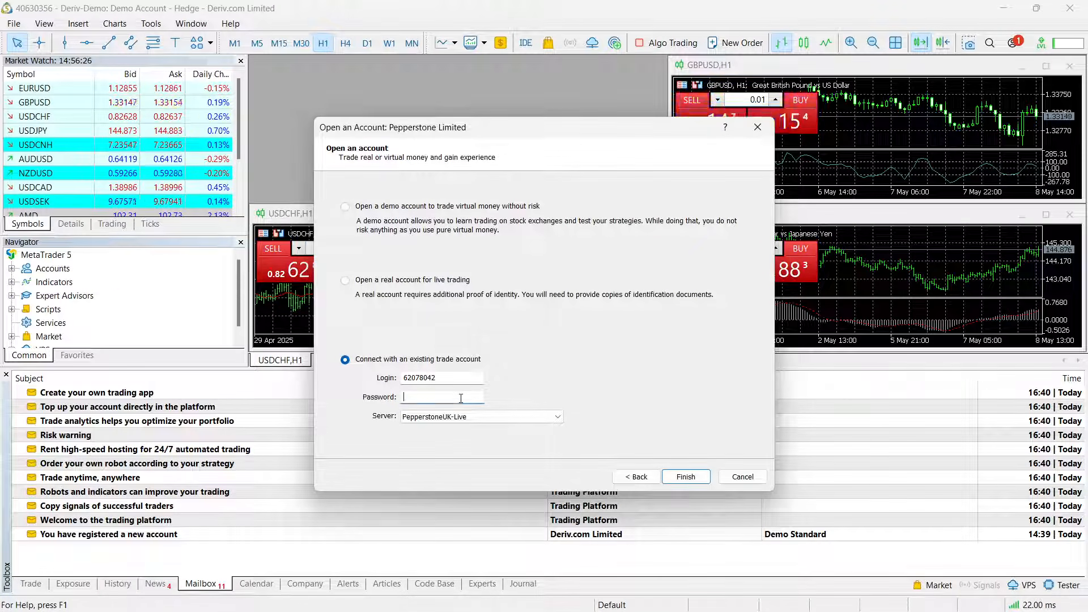
key(ctrl+v)
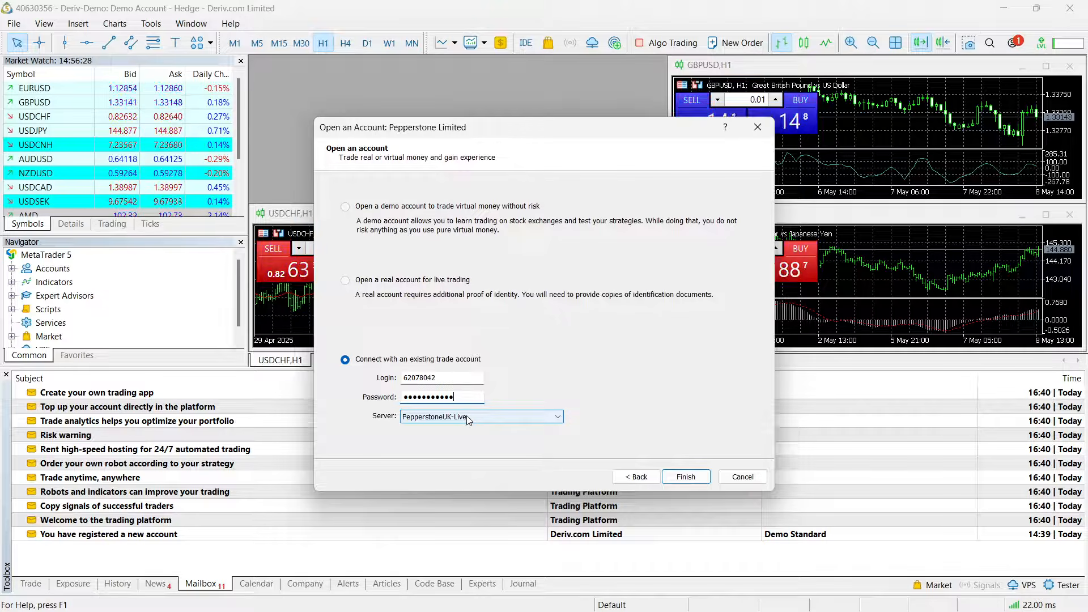
click(468, 418)
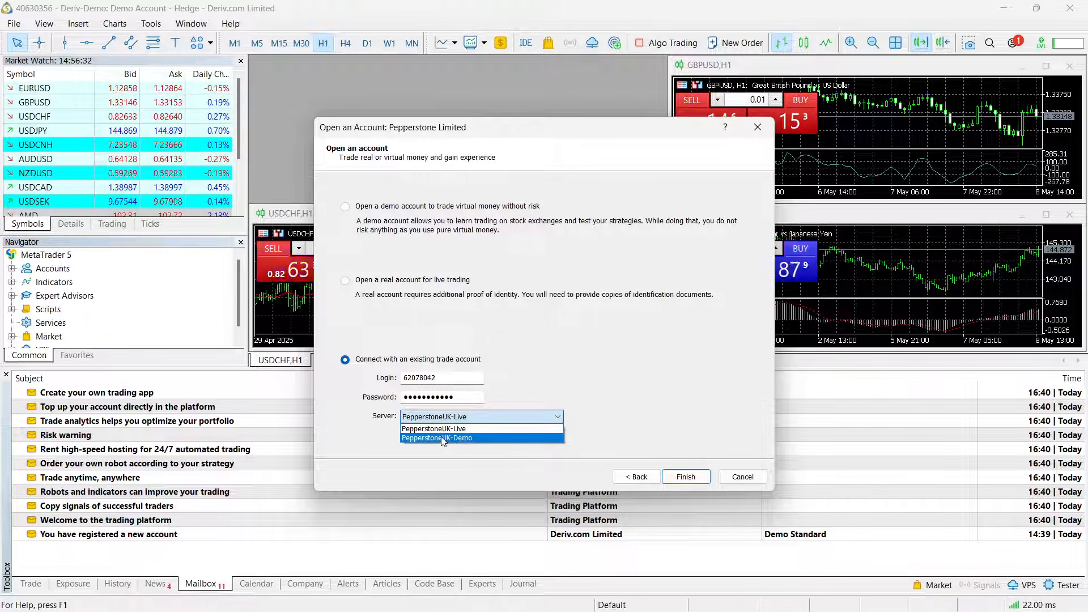
click(452, 440)
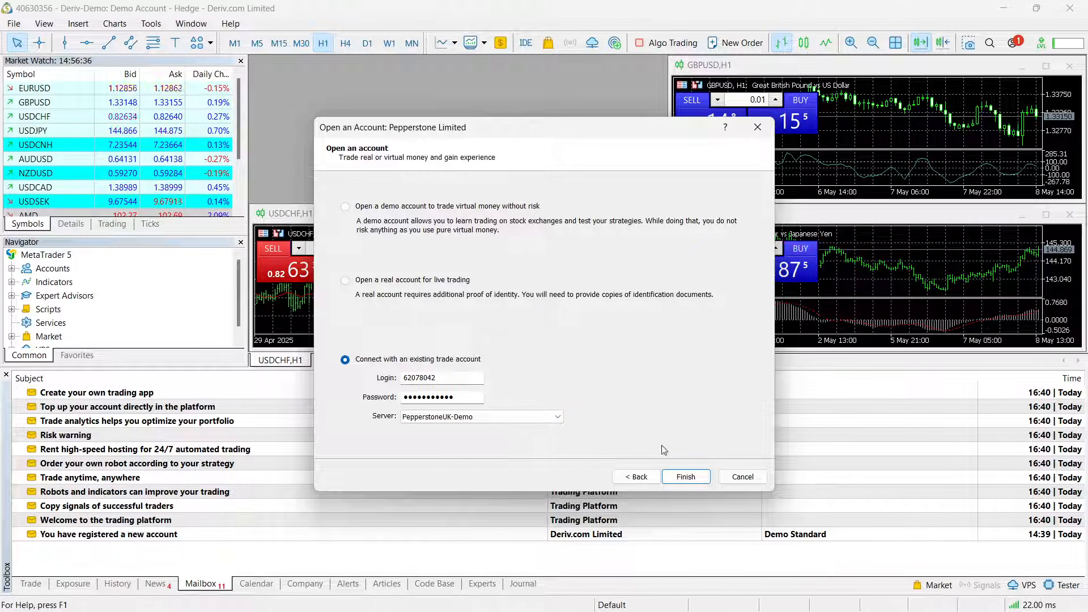
click(686, 478)
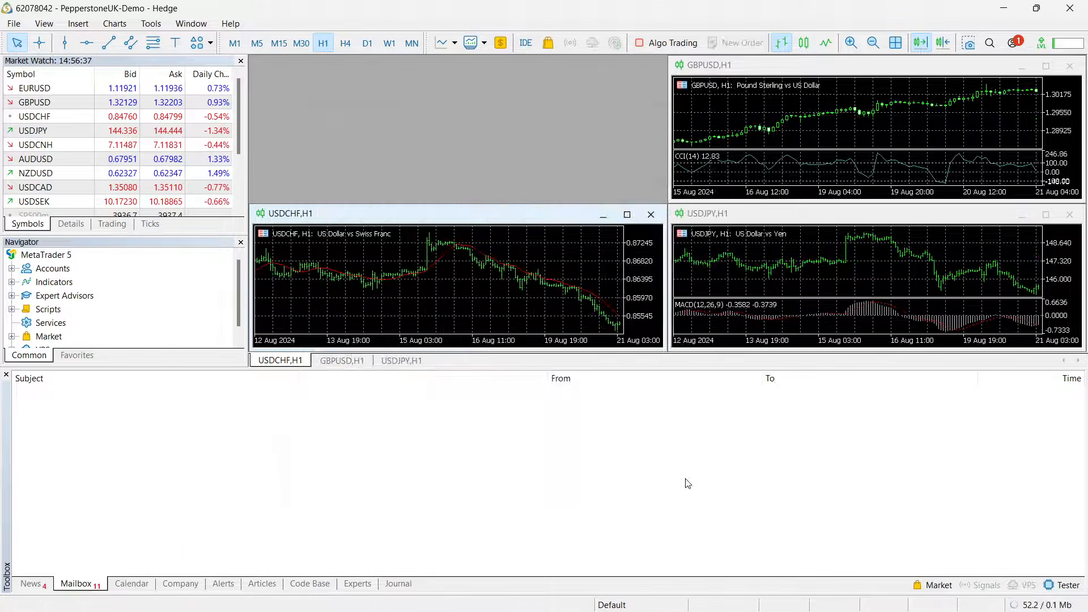